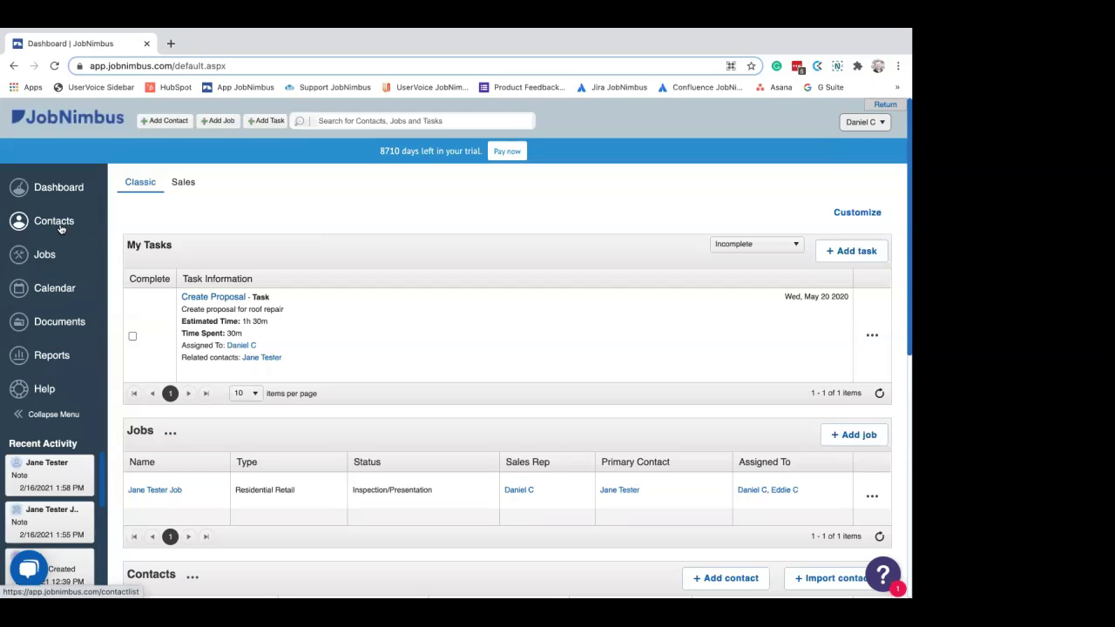
Open Contacts and show them as boards instead of a list
{"action": "left_click", "coordinate": [60, 227]}
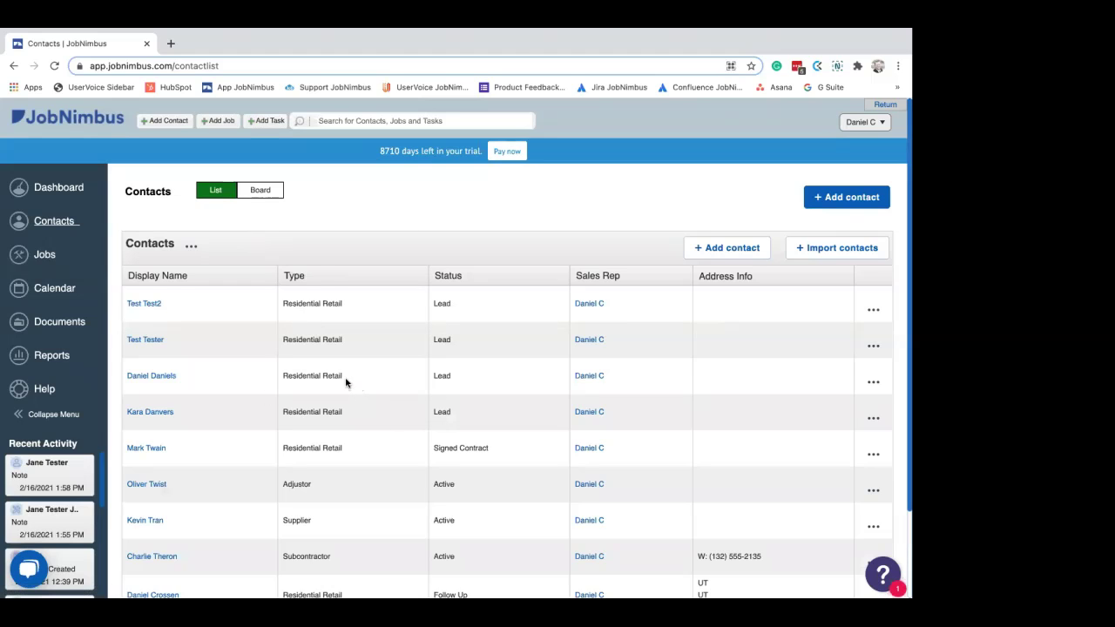
{"action": "left_click", "coordinate": [259, 199]}
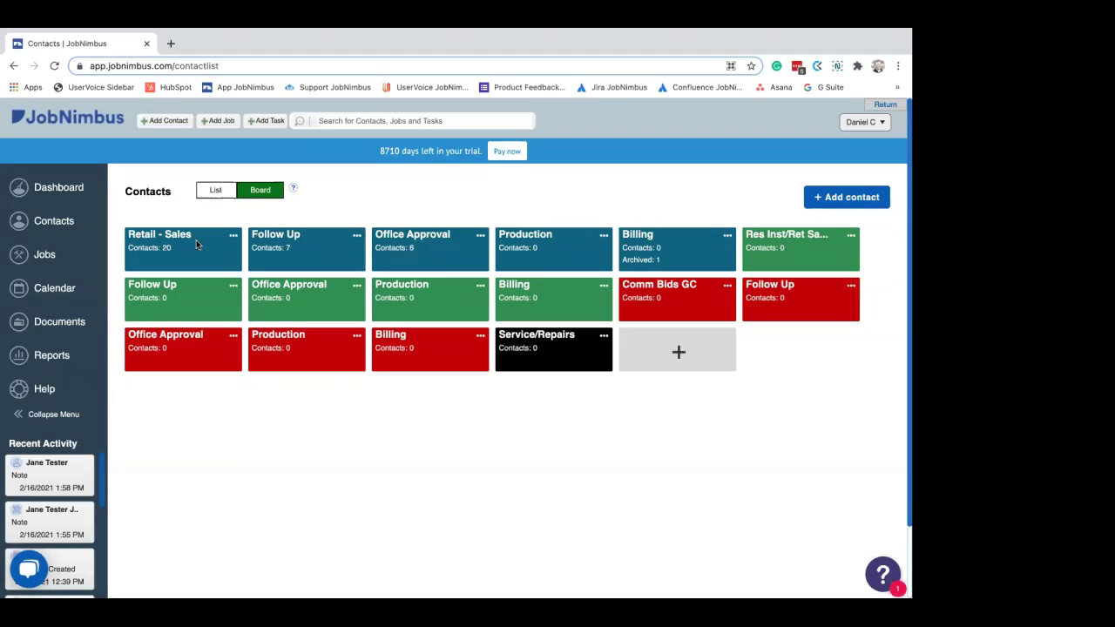
Open the Retail - Sales board with its Lead, Appointment Scheduled and Write Estimate columns
{"action": "left_click", "coordinate": [196, 239]}
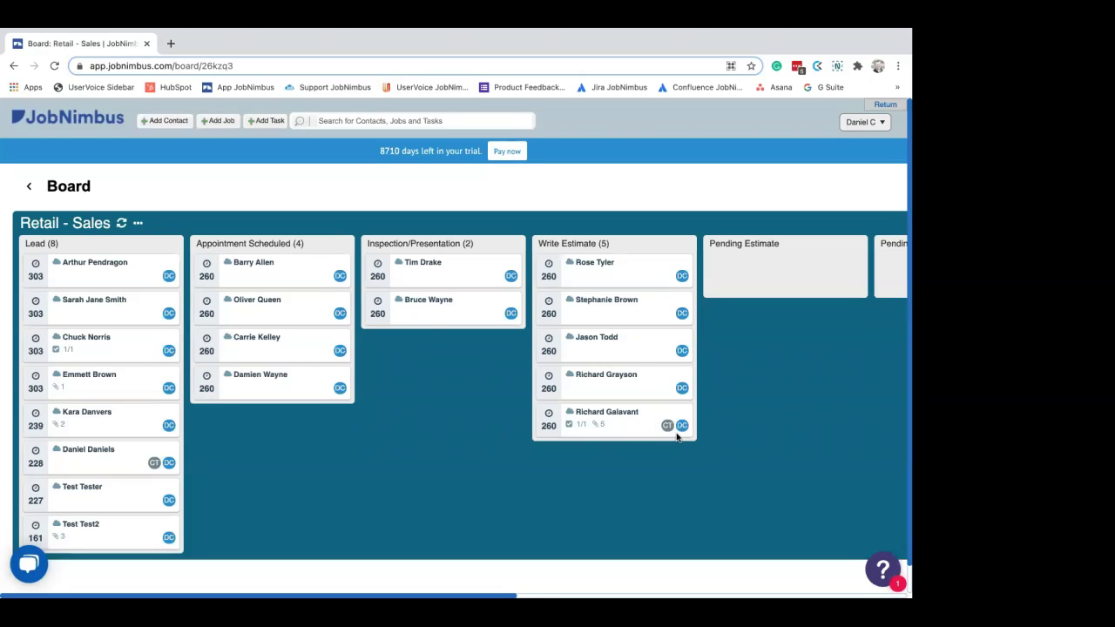
Move the last Write Estimate contact into the Pending Estimate column
{"action": "scroll", "coordinate": [662, 431], "scroll_direction": "right", "scroll_amount": 1}
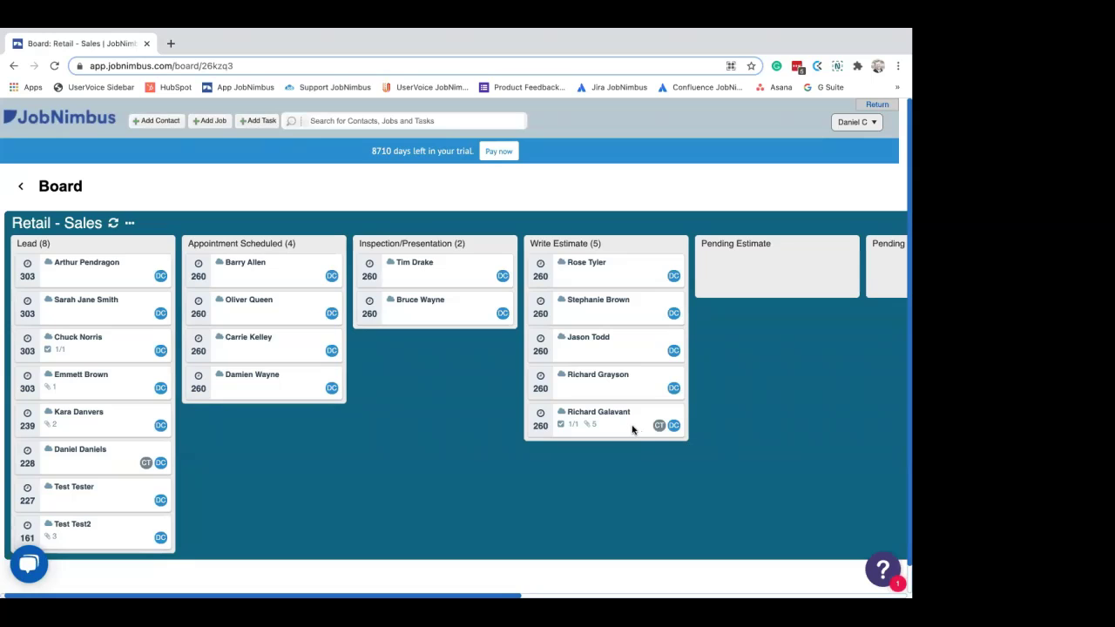
{"action": "scroll", "coordinate": [634, 428], "scroll_direction": "right", "scroll_amount": 5}
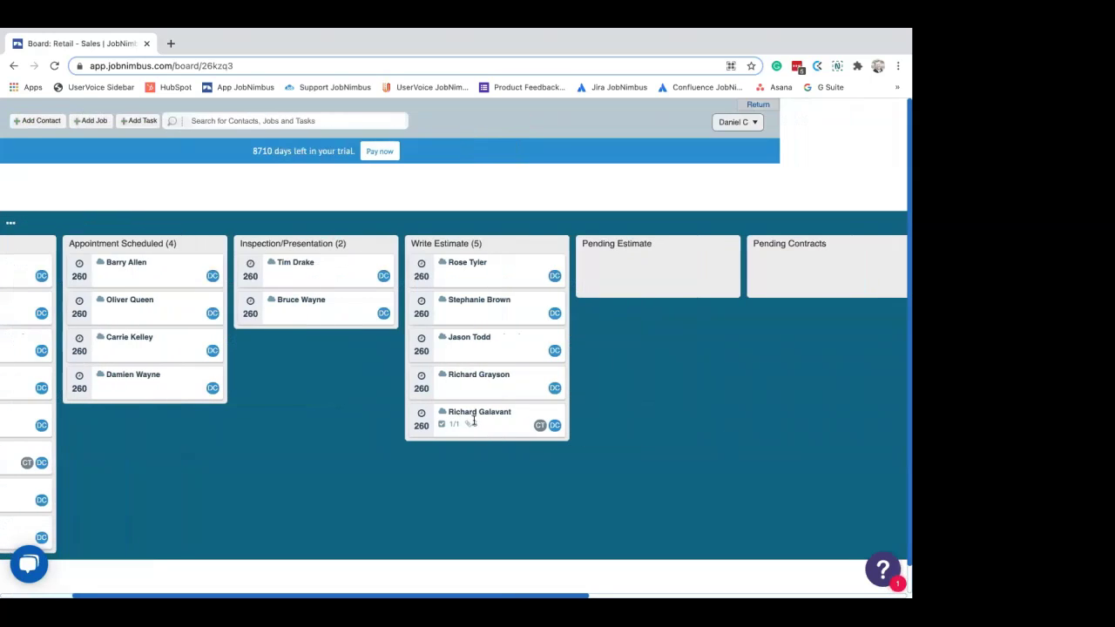
{"action": "left_click_drag", "start_coordinate": [470, 419], "coordinate": [628, 263]}
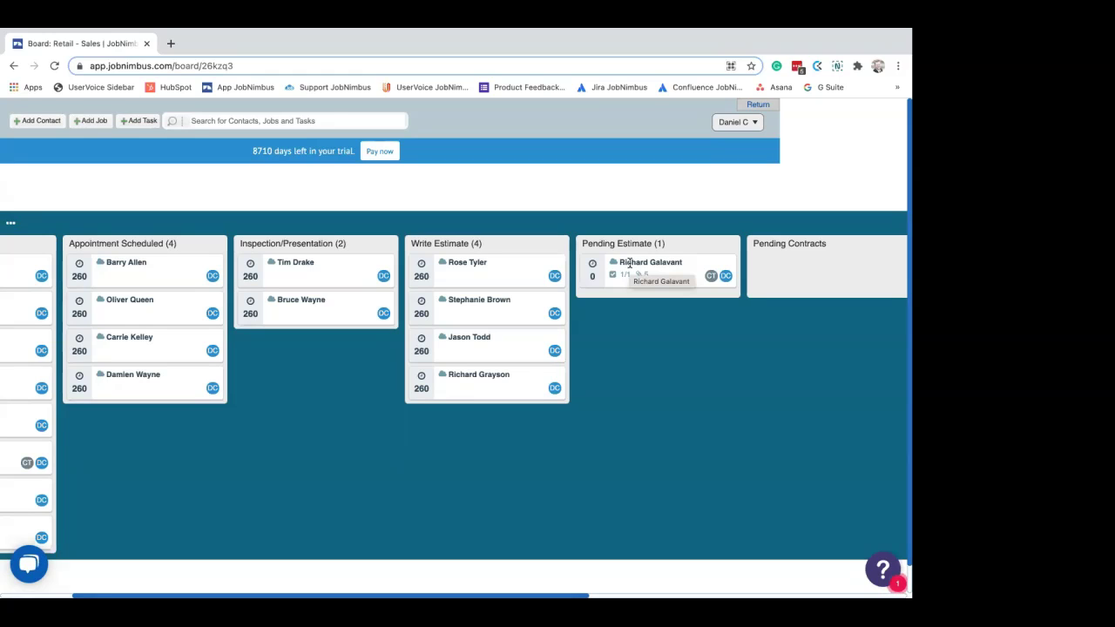
{"action": "scroll", "coordinate": [649, 270], "scroll_direction": "left", "scroll_amount": 3}
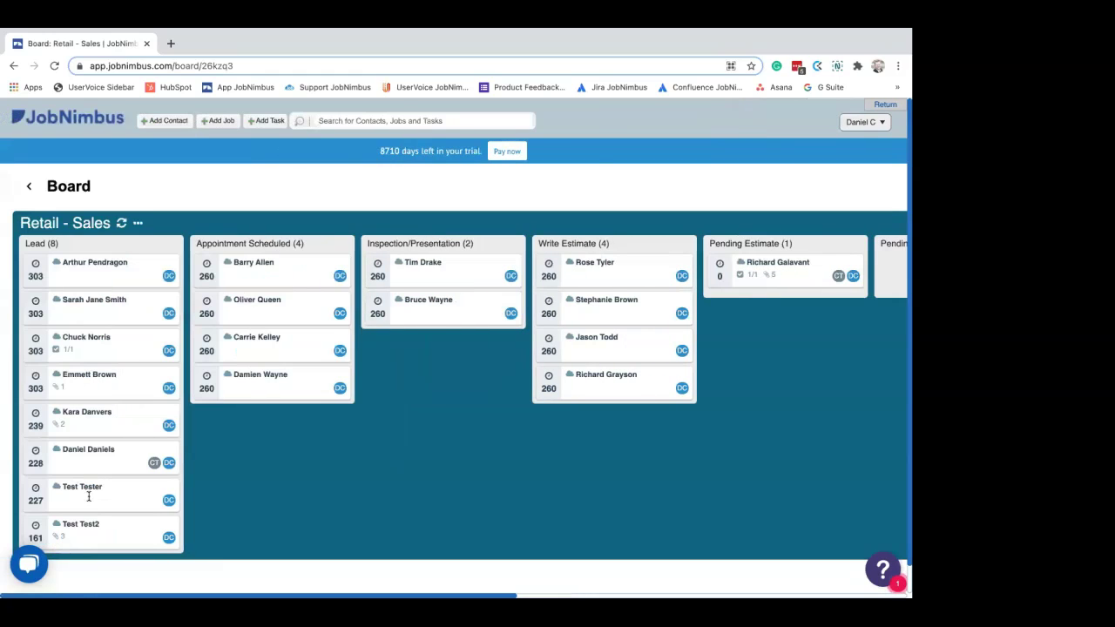
Go back to the boards overview and start a new board named 'New Board'
{"action": "left_click", "coordinate": [31, 189]}
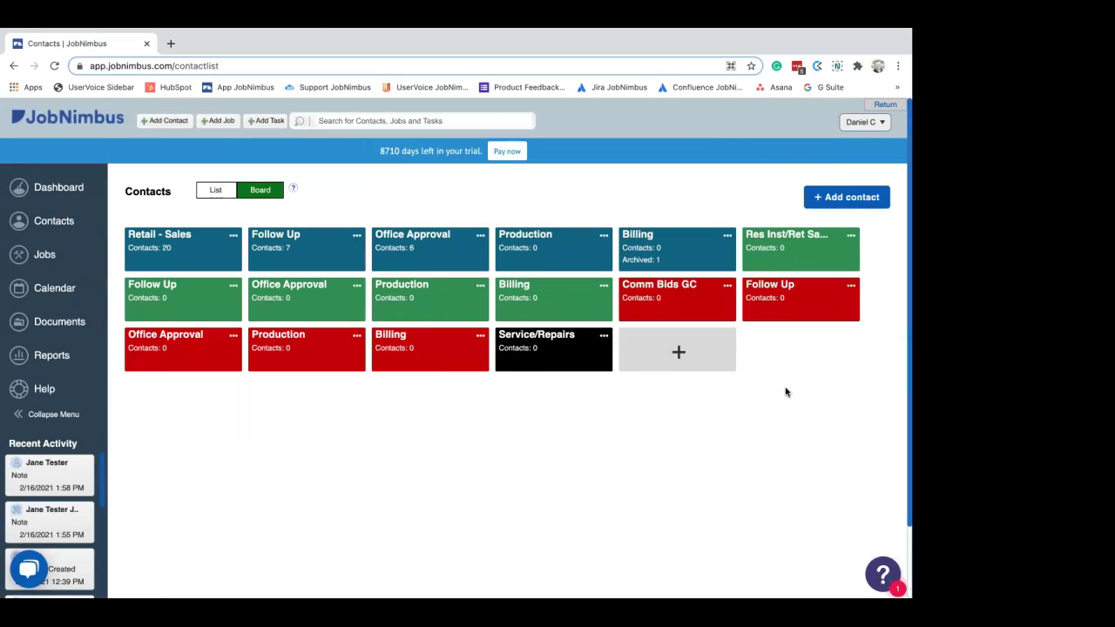
{"action": "left_click", "coordinate": [678, 353]}
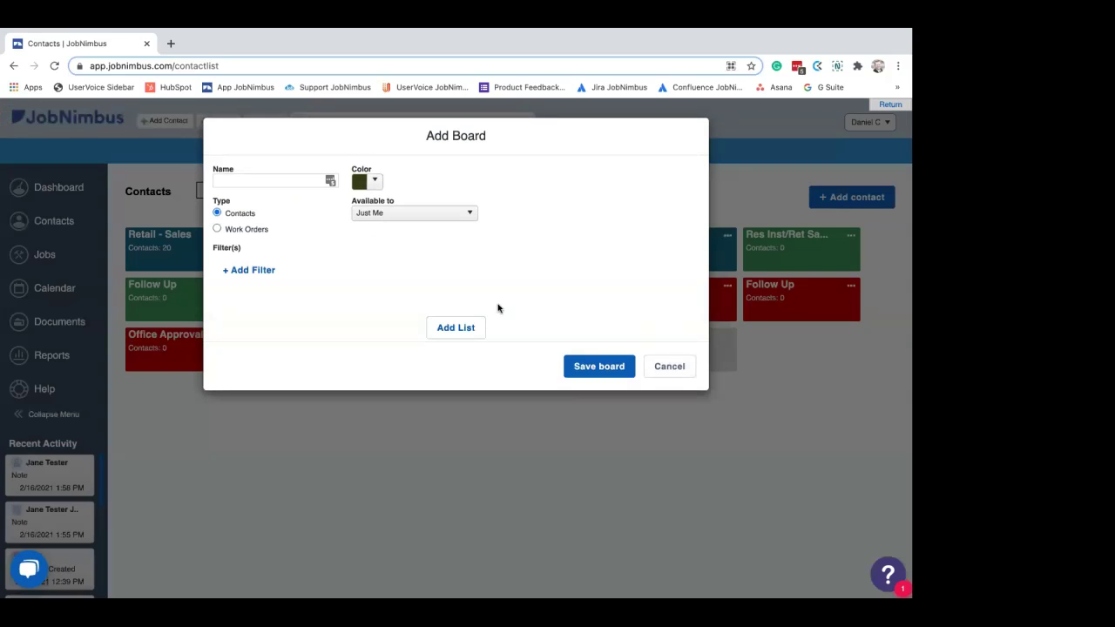
{"action": "left_click", "coordinate": [271, 181]}
{"action": "type", "text": "New Board"}
Pick a muted green shade as New Board's colour
{"action": "left_click", "coordinate": [374, 182]}
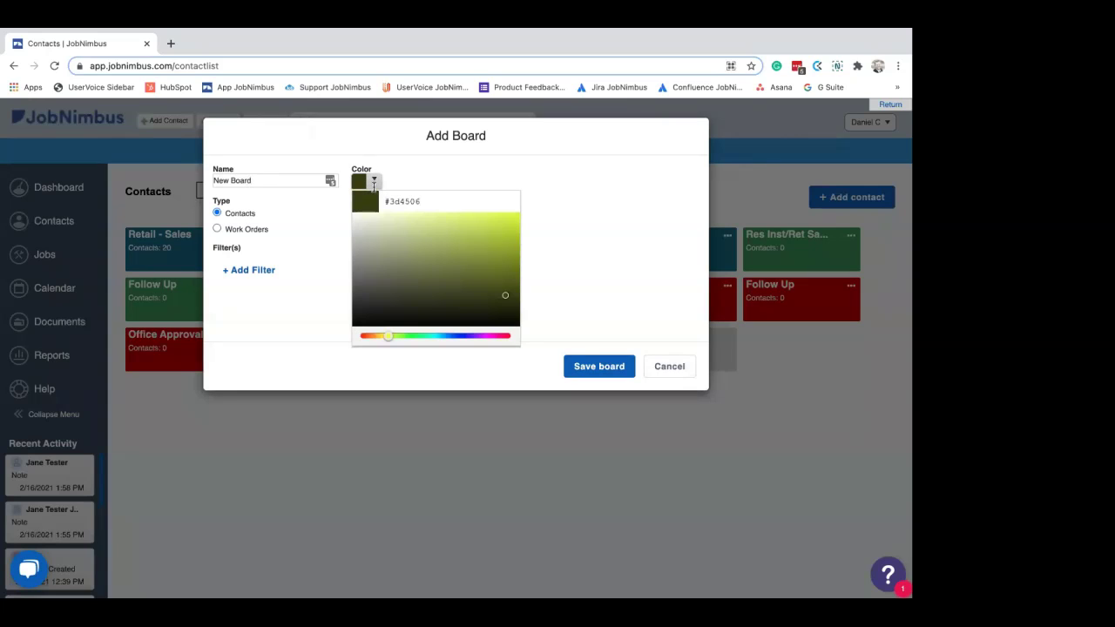
{"action": "left_click", "coordinate": [409, 337]}
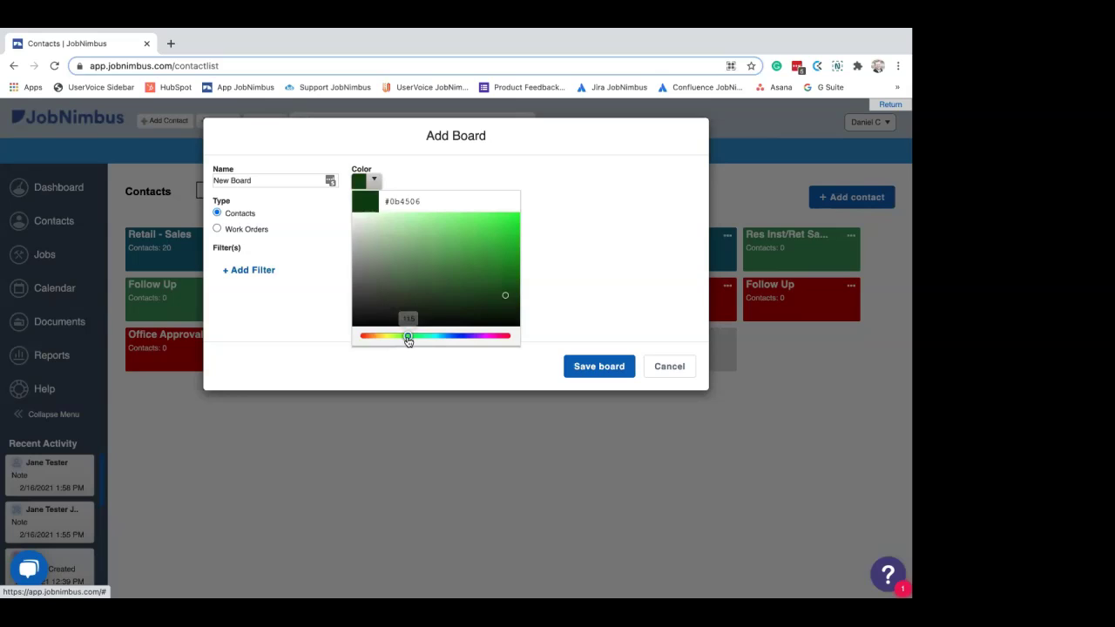
{"action": "left_click", "coordinate": [408, 276]}
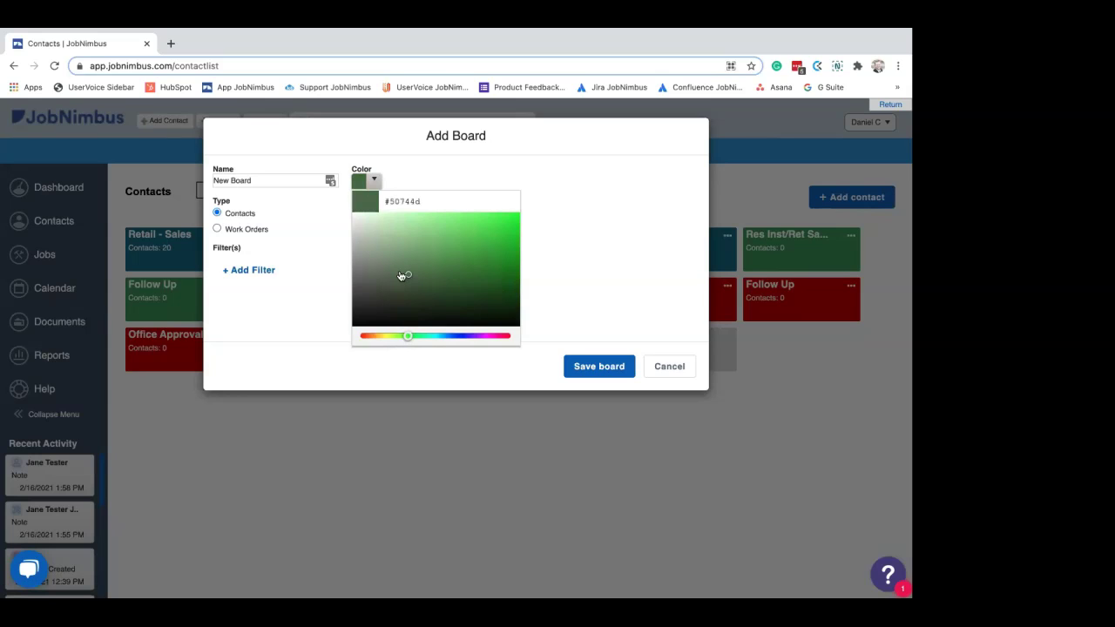
{"action": "left_click", "coordinate": [399, 275]}
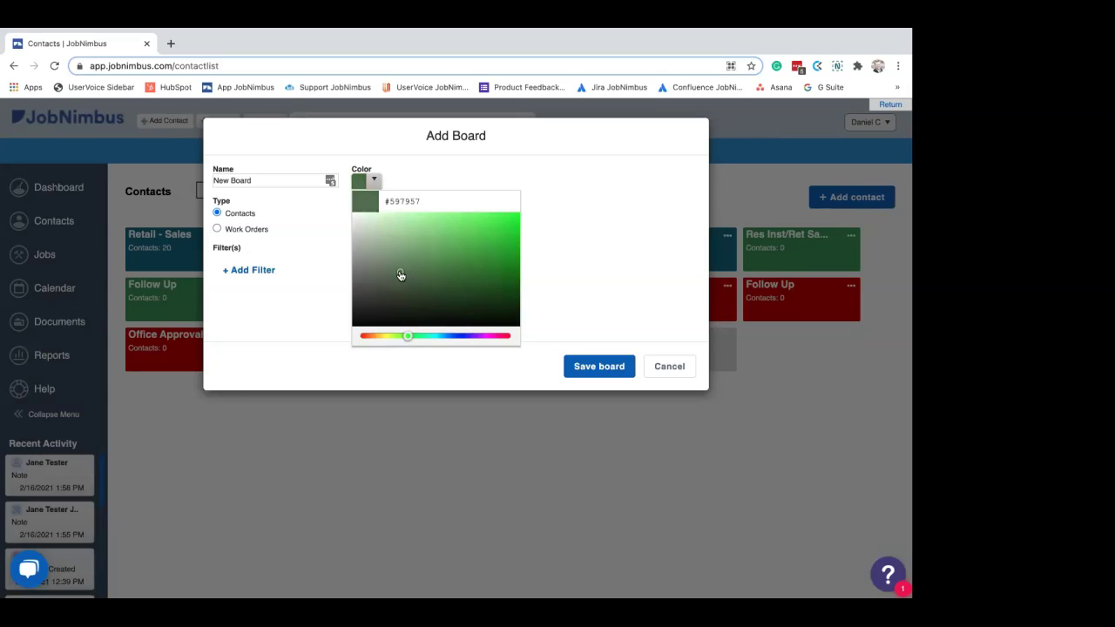
{"action": "left_click", "coordinate": [312, 233]}
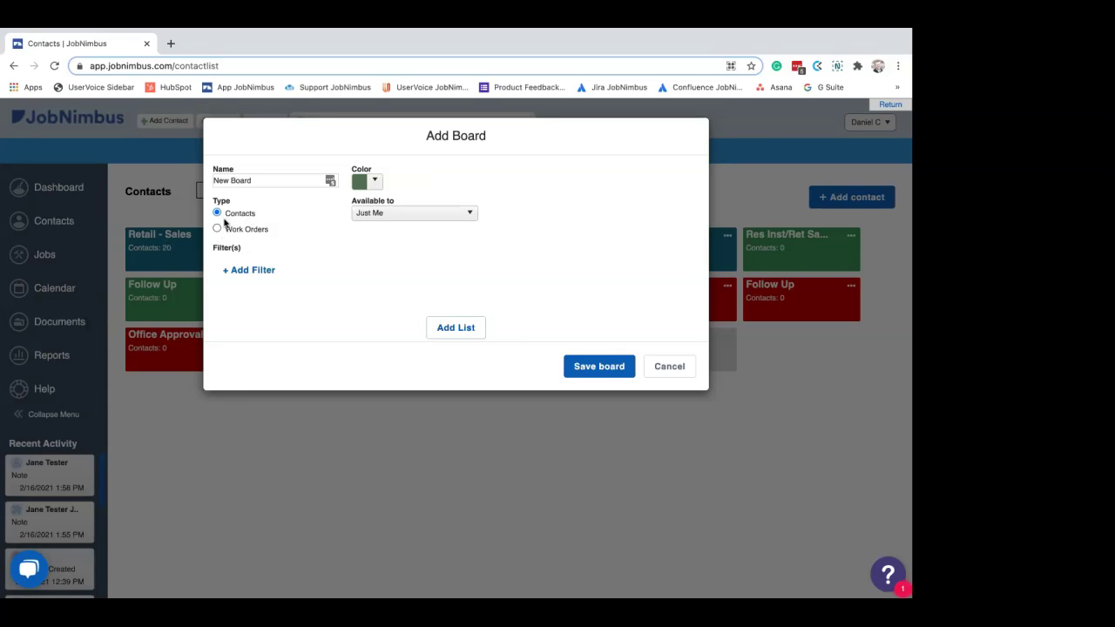
Set the board's Available to option to All Team Members
{"action": "left_click", "coordinate": [416, 216]}
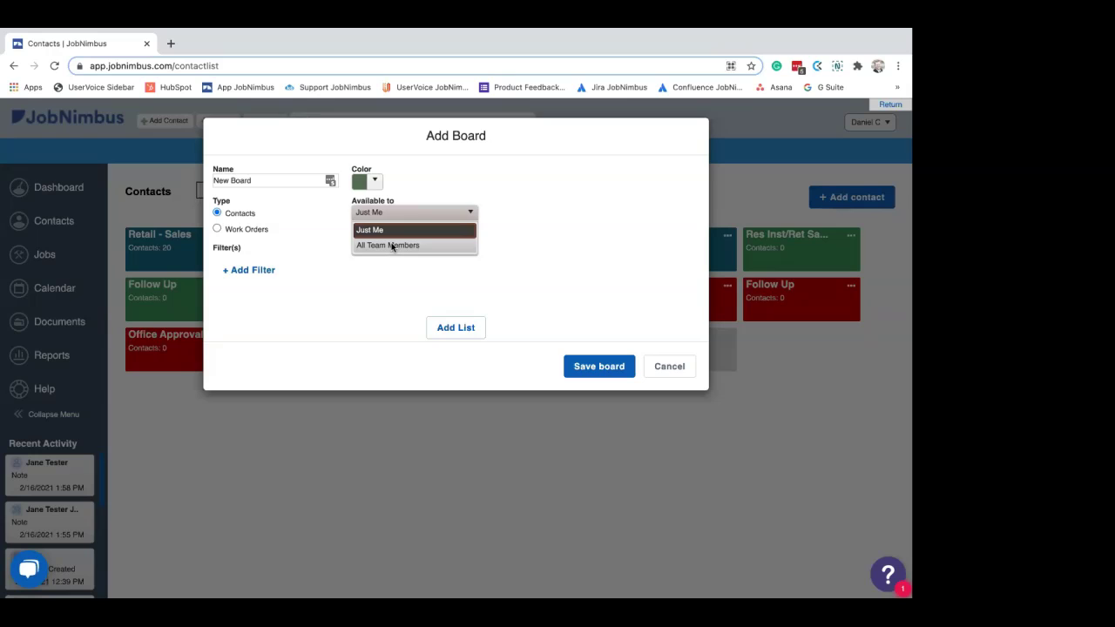
{"action": "left_click", "coordinate": [392, 246]}
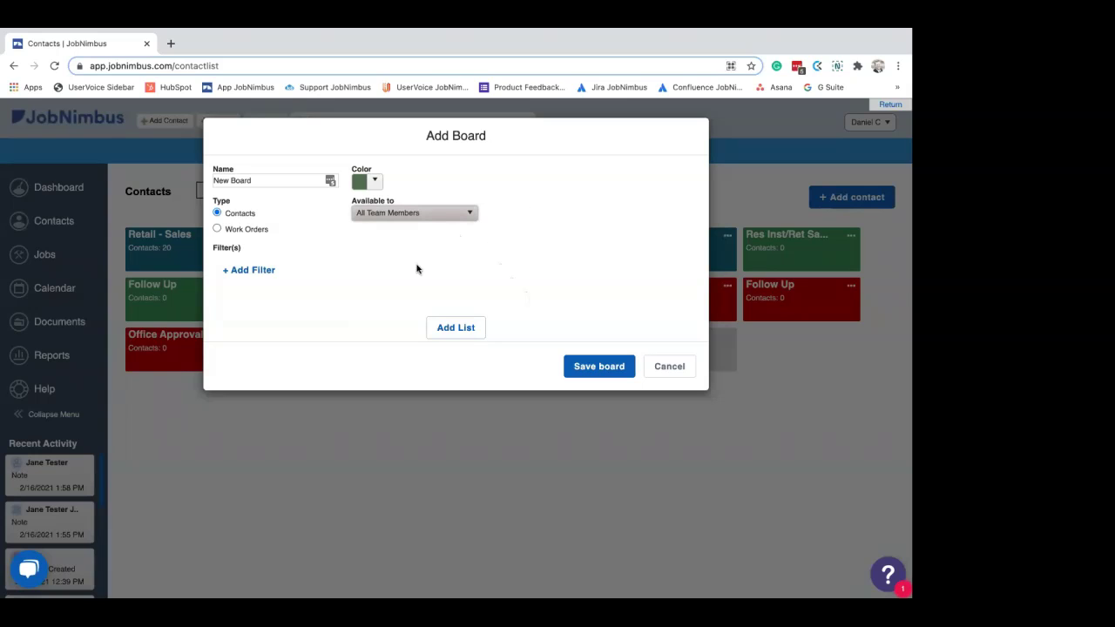
Add a first list to the board named 'A List'
{"action": "left_click", "coordinate": [455, 327]}
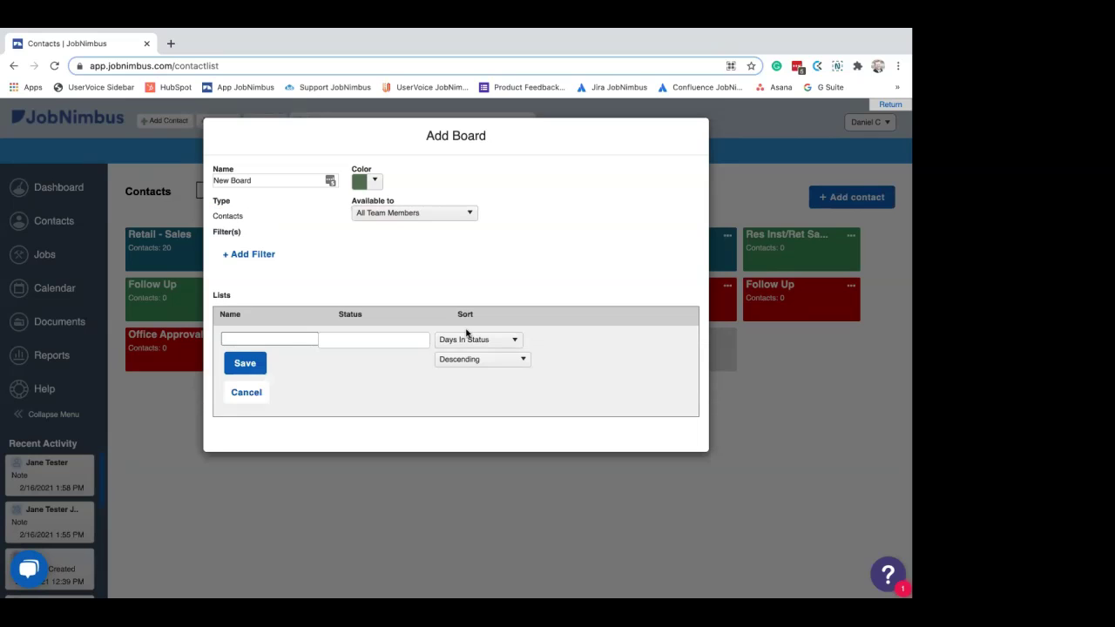
{"action": "left_click", "coordinate": [247, 337]}
{"action": "type", "text": "Alist"}
{"action": "key", "text": "BackSpace"}
{"action": "key", "text": "BackSpace"}
{"action": "key", "text": "BackSpace"}
{"action": "type", "text": "List"}
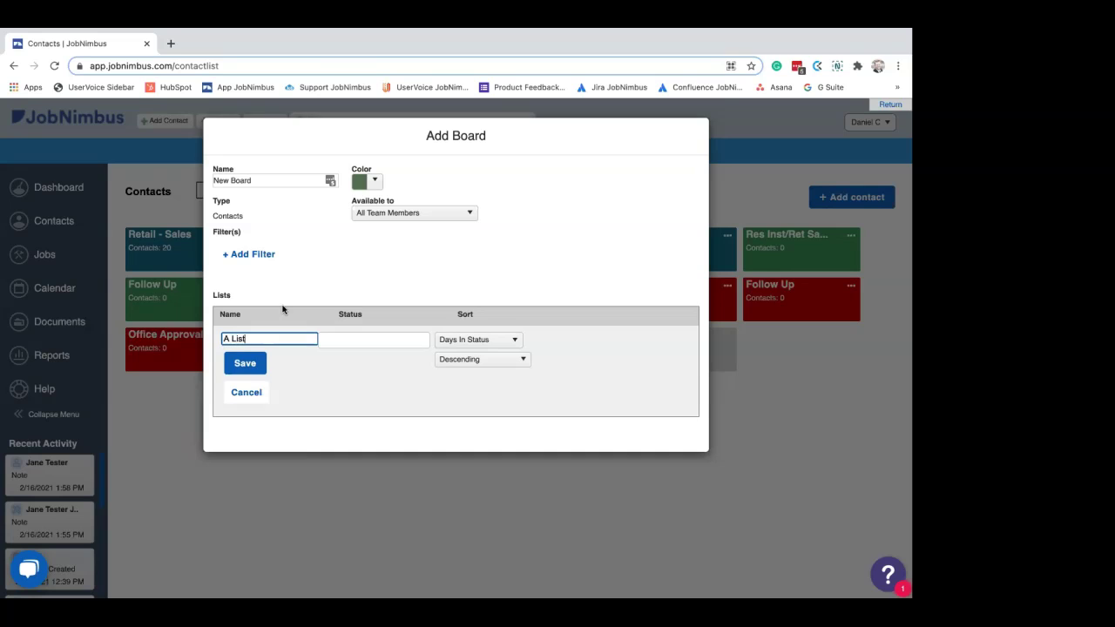
Give A List the Residential Retail - Lead and Callback statuses and save it
{"action": "left_click", "coordinate": [364, 341]}
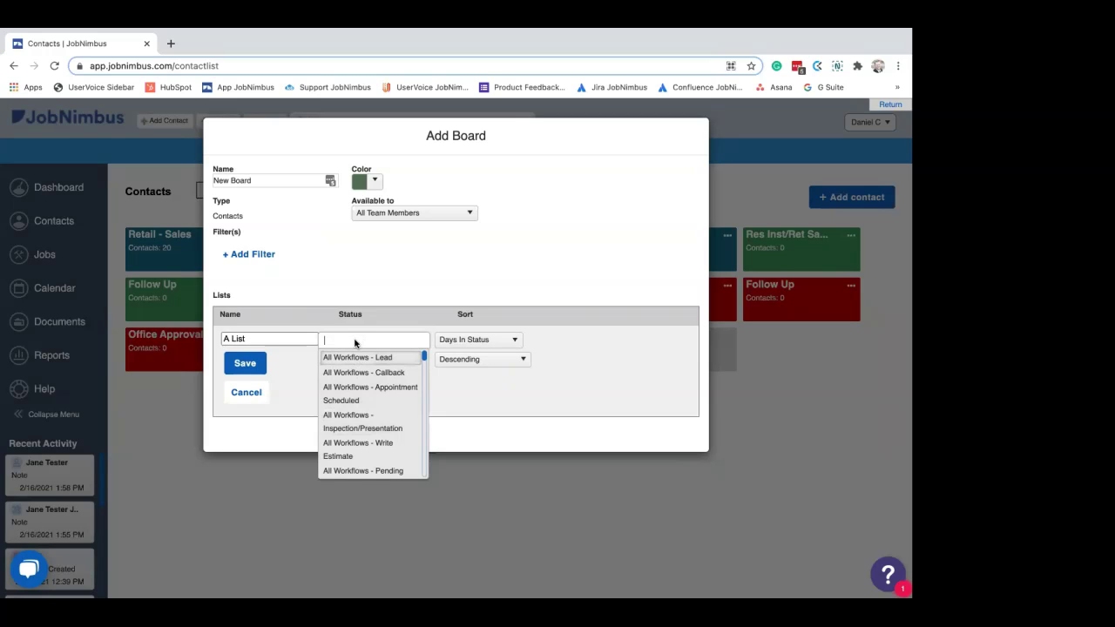
{"action": "type", "text": "resid"}
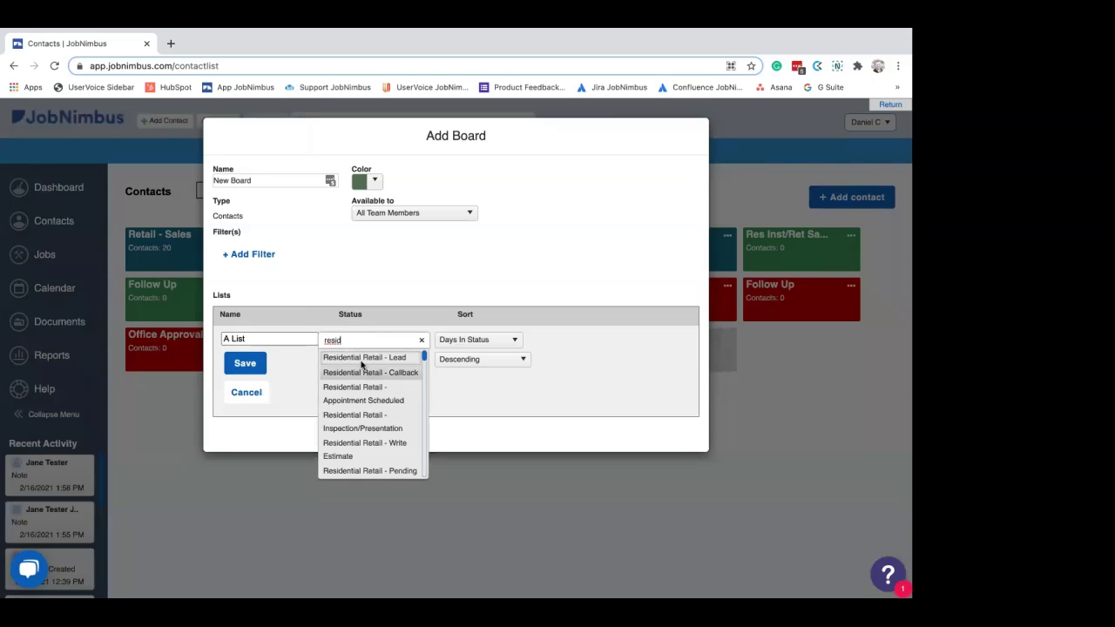
{"action": "left_click", "coordinate": [363, 357]}
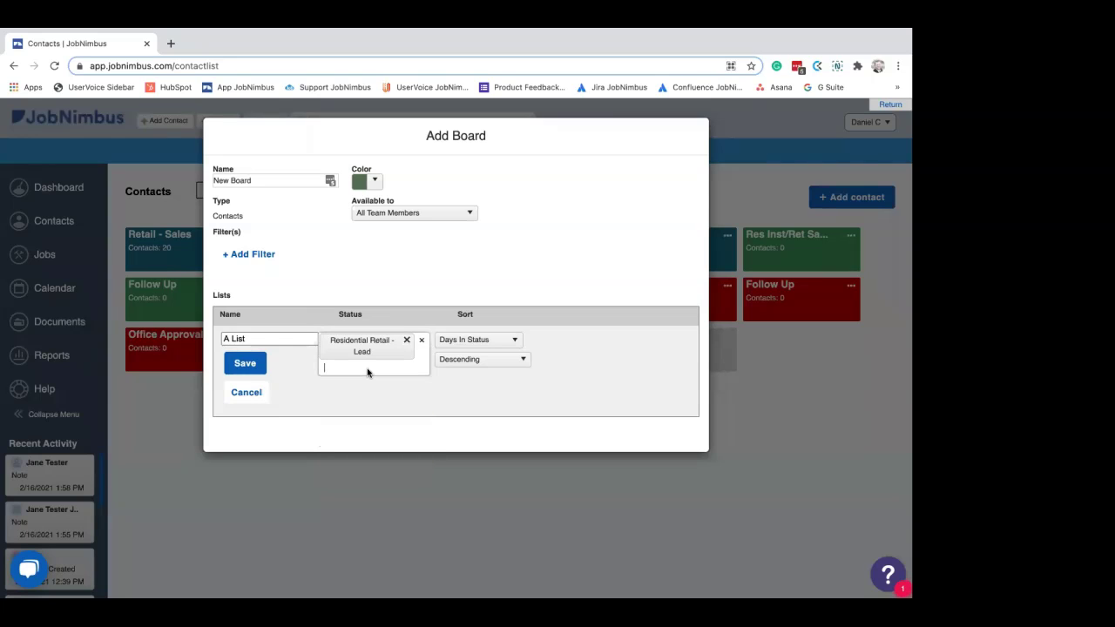
{"action": "left_click", "coordinate": [365, 372]}
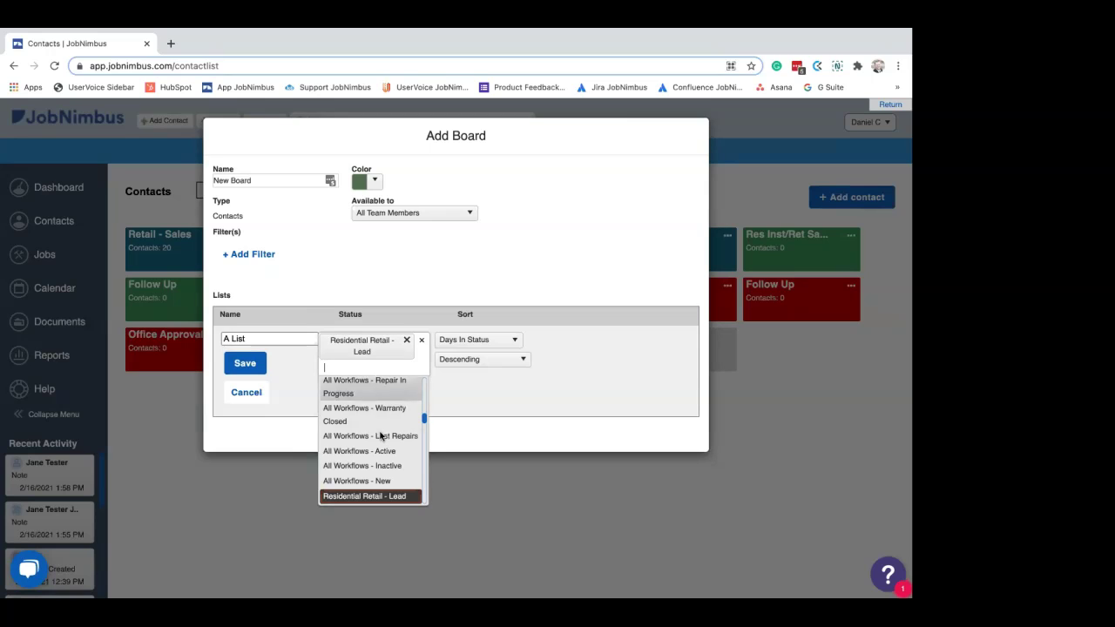
{"action": "scroll", "coordinate": [378, 428], "scroll_direction": "down", "scroll_amount": 1}
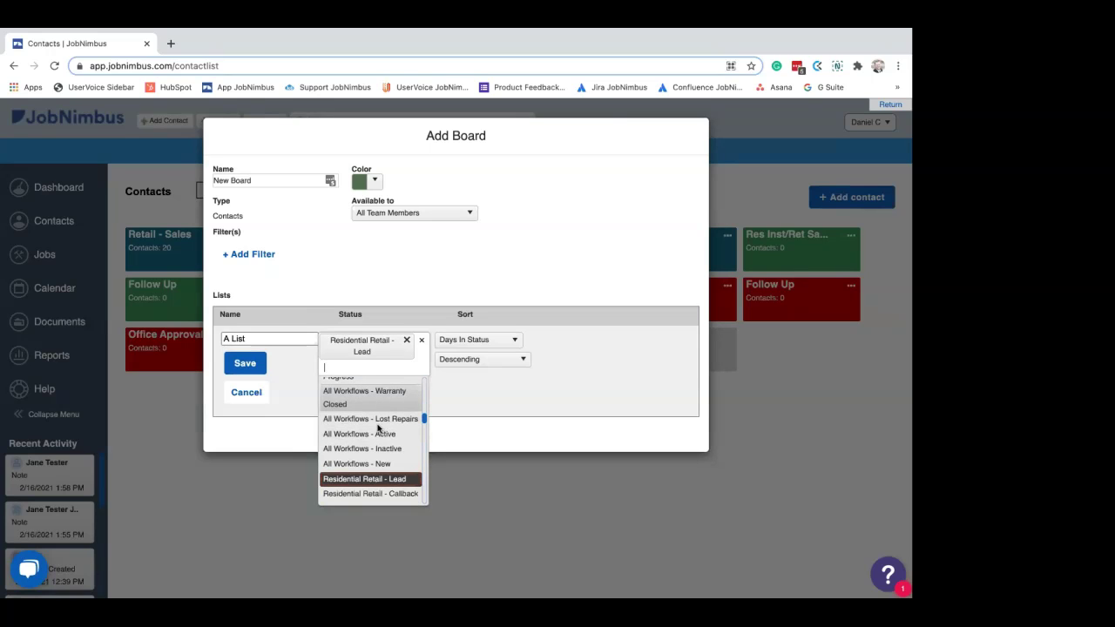
{"action": "left_click", "coordinate": [380, 489]}
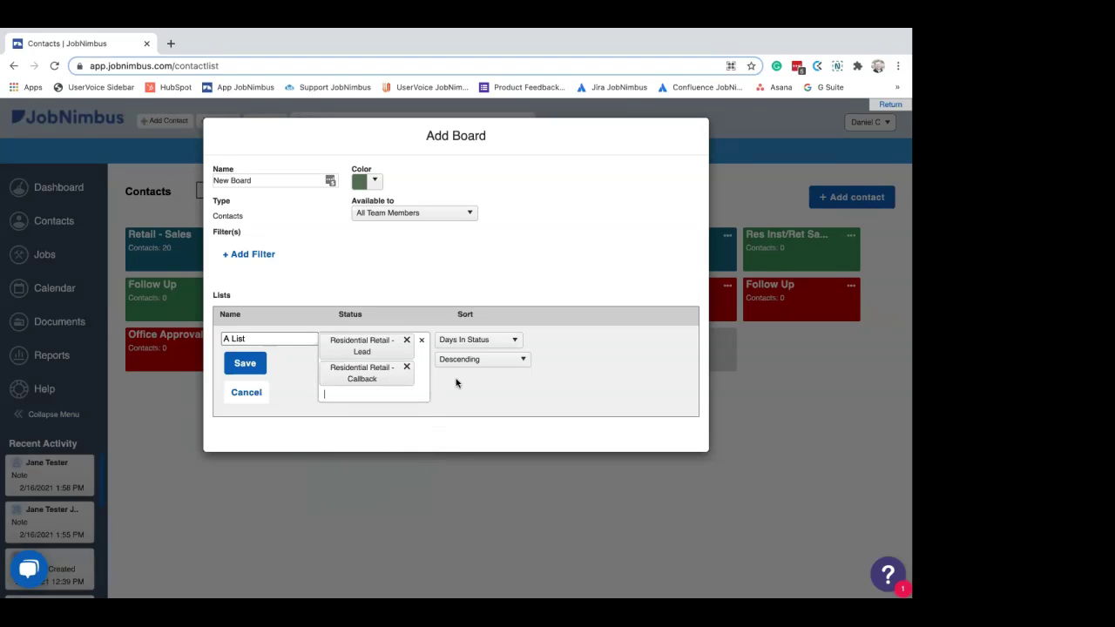
{"action": "left_click", "coordinate": [251, 366]}
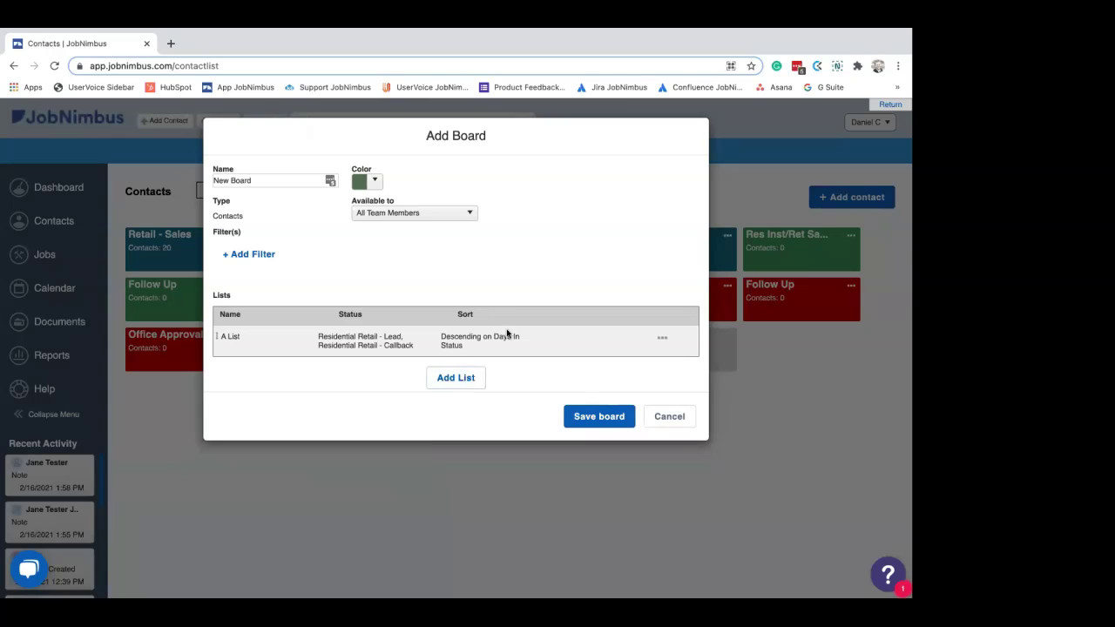
Add a list 'Another List' with the Residential Retail - Appointment Scheduled status
{"action": "left_click", "coordinate": [456, 380]}
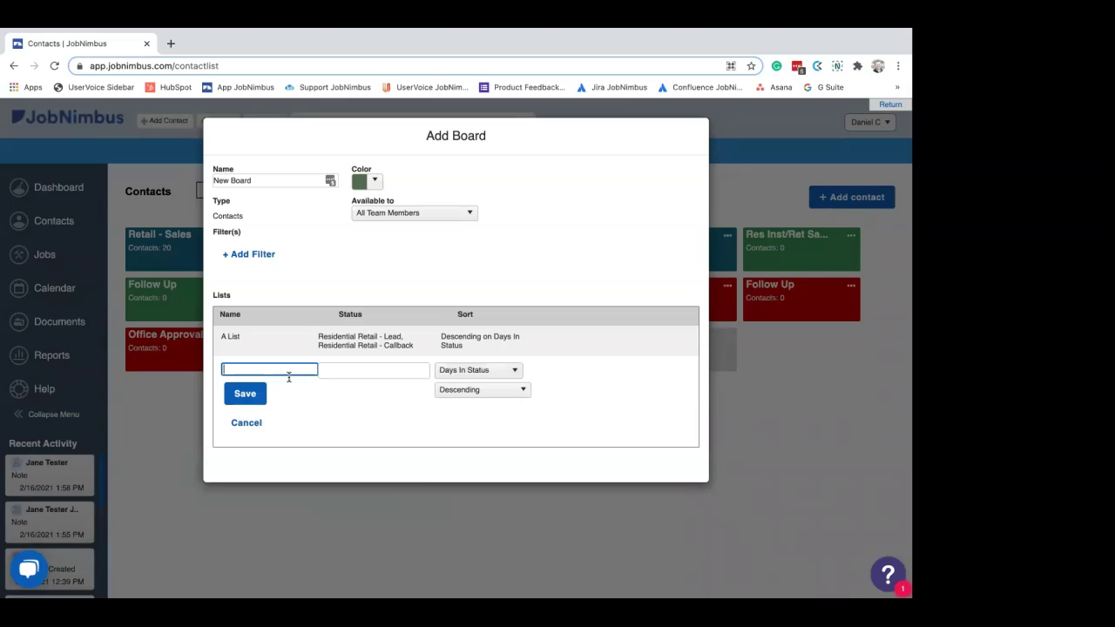
{"action": "type", "text": "Another List"}
{"action": "left_click", "coordinate": [359, 374]}
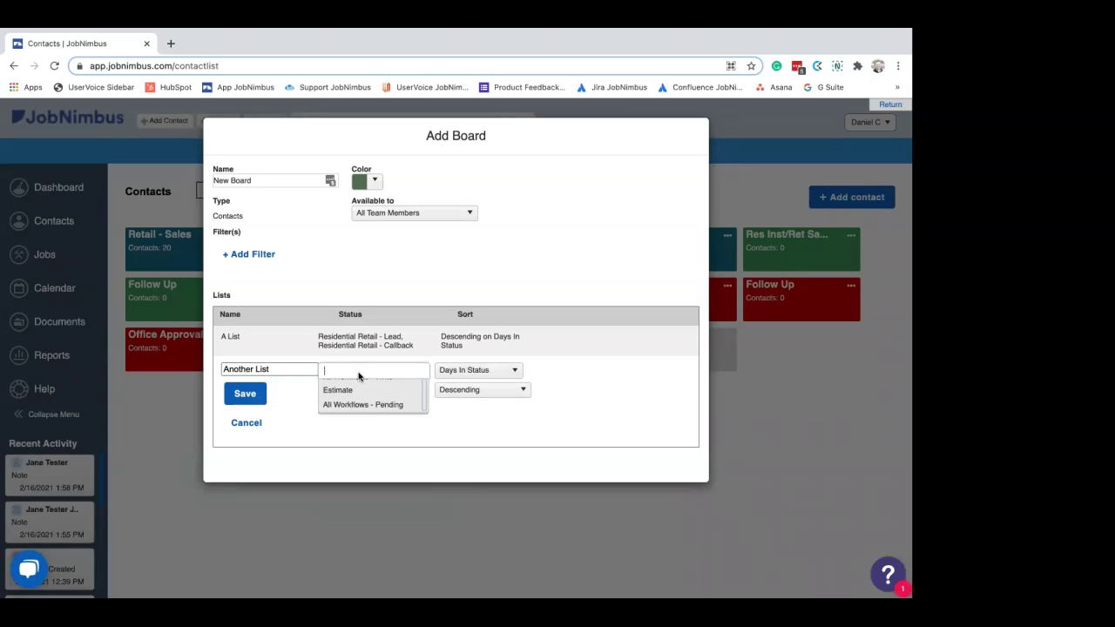
{"action": "type", "text": "r"}
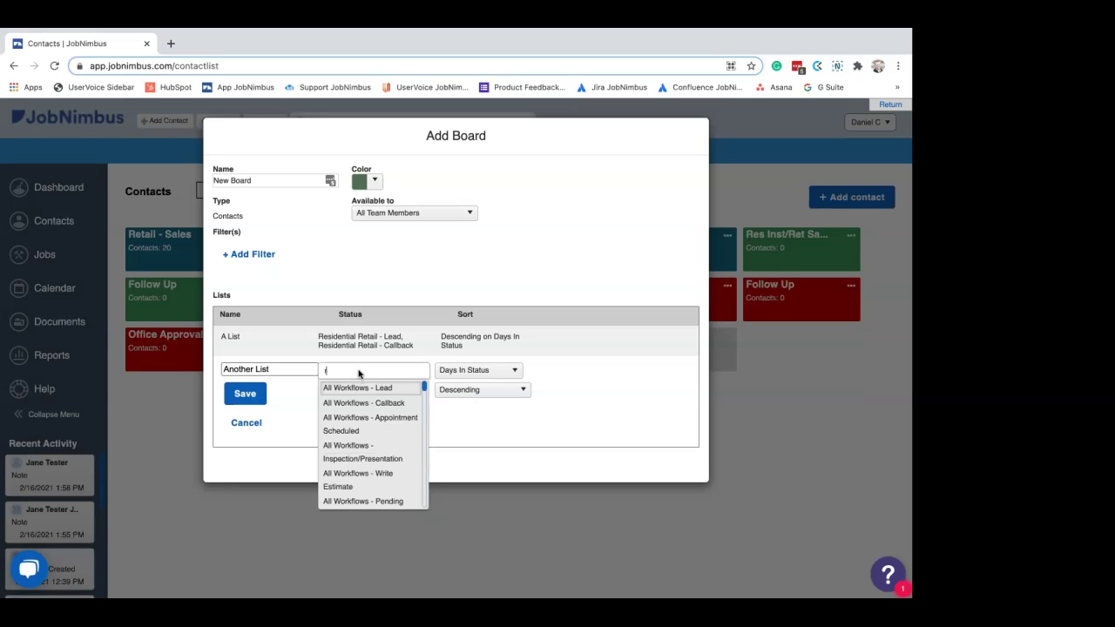
{"action": "type", "text": "es"}
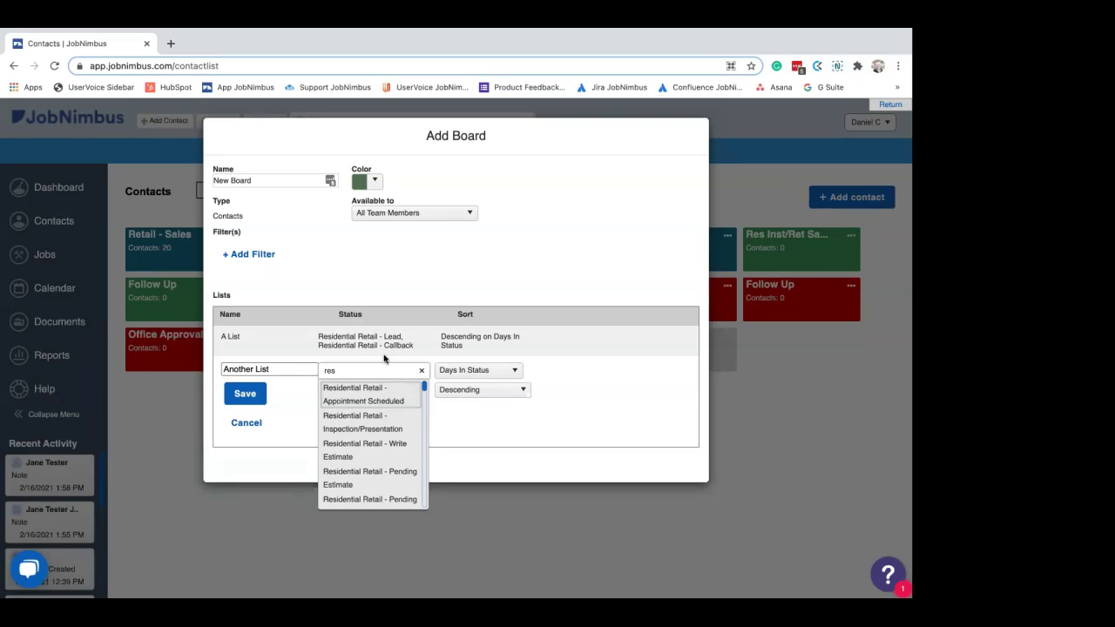
{"action": "left_click", "coordinate": [368, 396]}
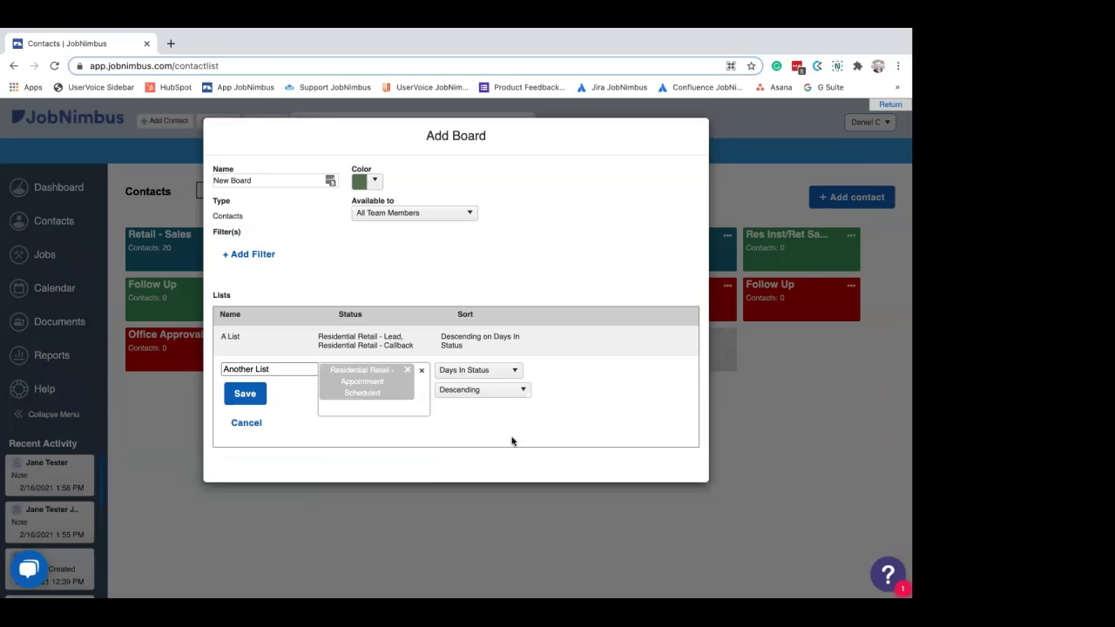
Keep Another List sorted Descending by Days In Status and save it
{"action": "left_click", "coordinate": [480, 397]}
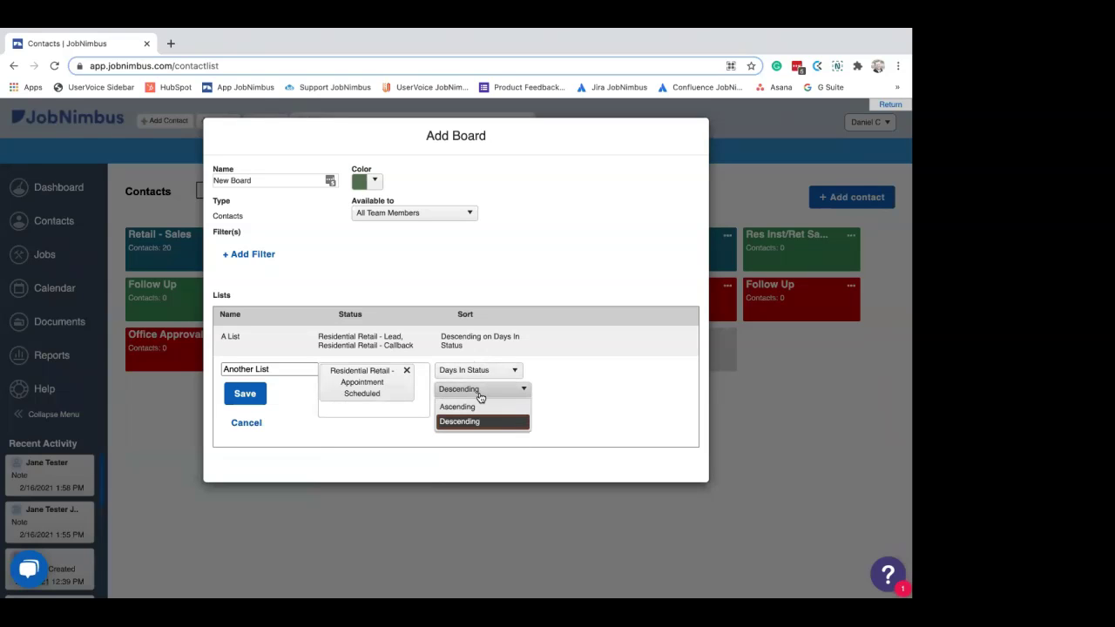
{"action": "left_click", "coordinate": [564, 368]}
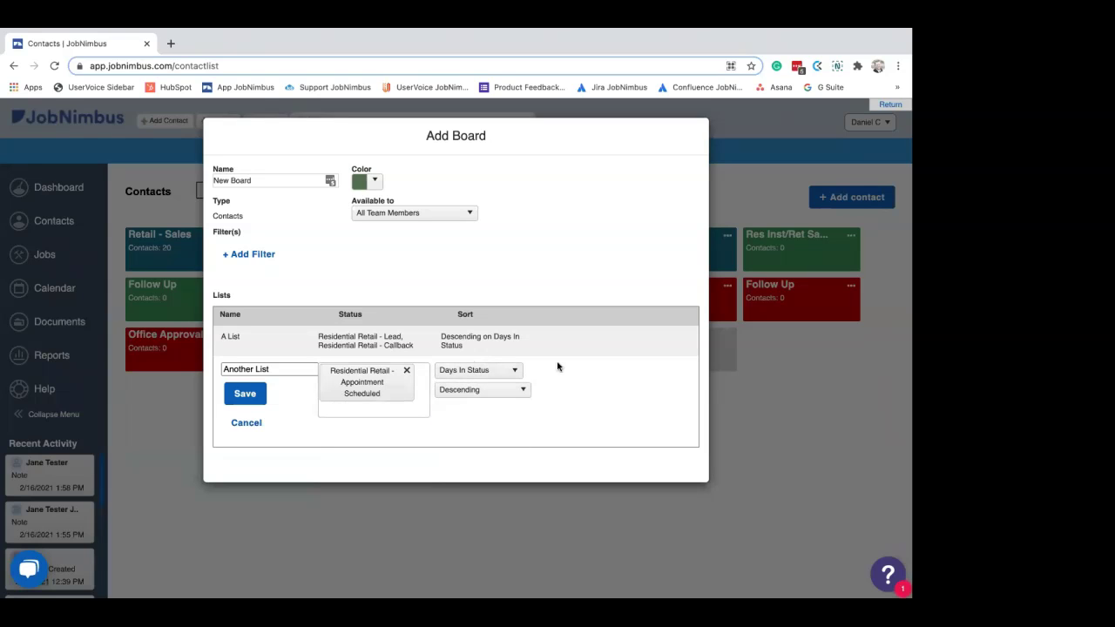
{"action": "left_click", "coordinate": [470, 372]}
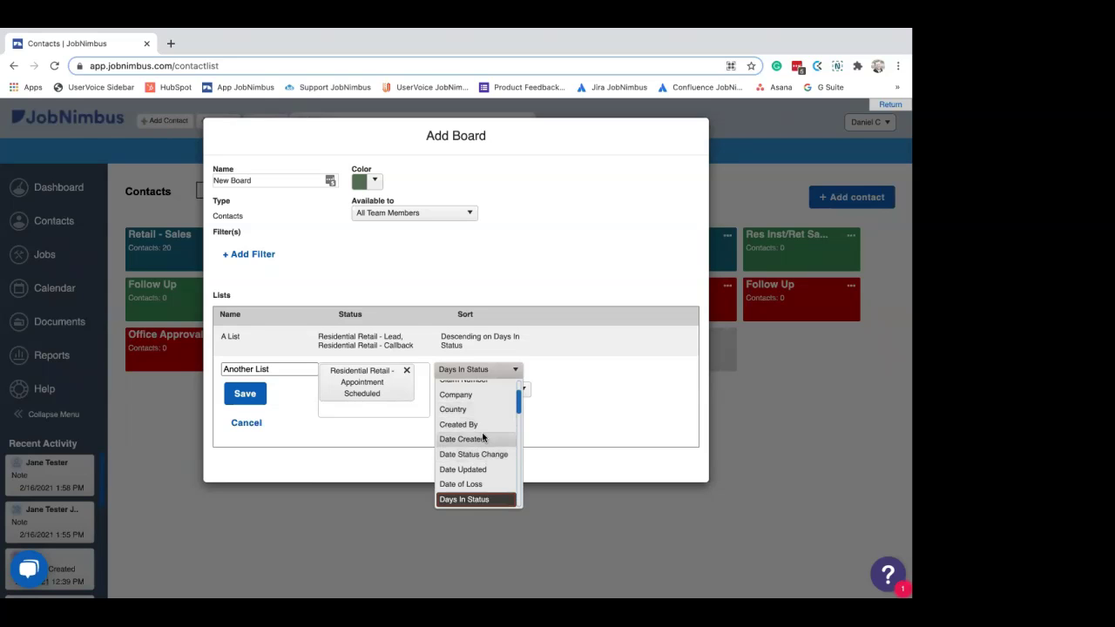
{"action": "scroll", "coordinate": [483, 438], "scroll_direction": "up", "scroll_amount": 1}
{"action": "scroll", "coordinate": [484, 436], "scroll_direction": "down", "scroll_amount": 5}
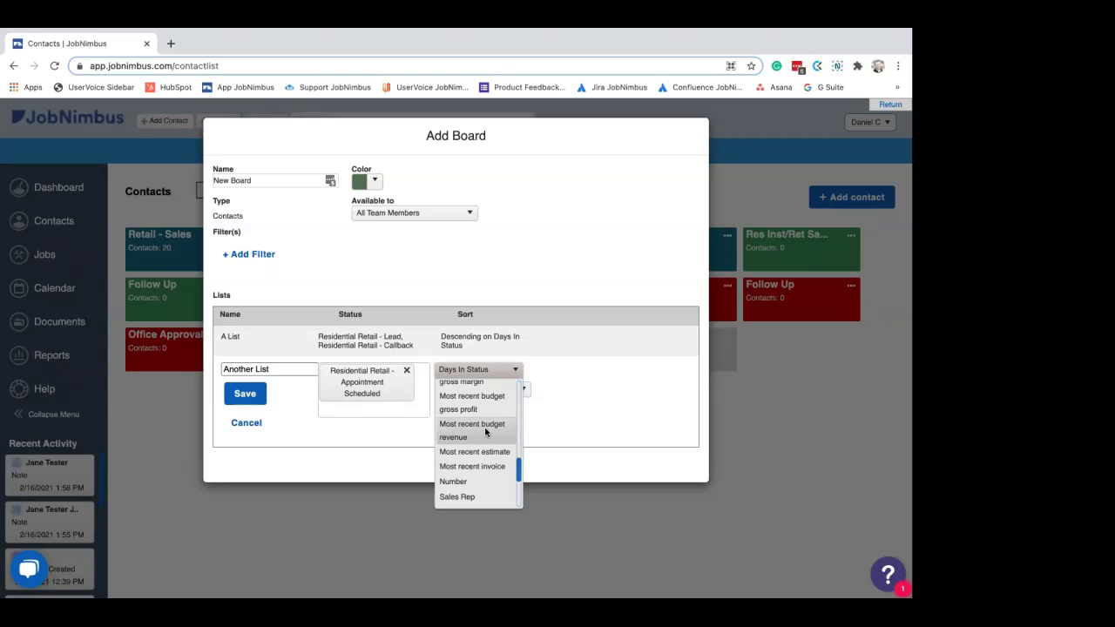
{"action": "scroll", "coordinate": [485, 432], "scroll_direction": "down", "scroll_amount": 3}
{"action": "scroll", "coordinate": [477, 427], "scroll_direction": "up", "scroll_amount": 2}
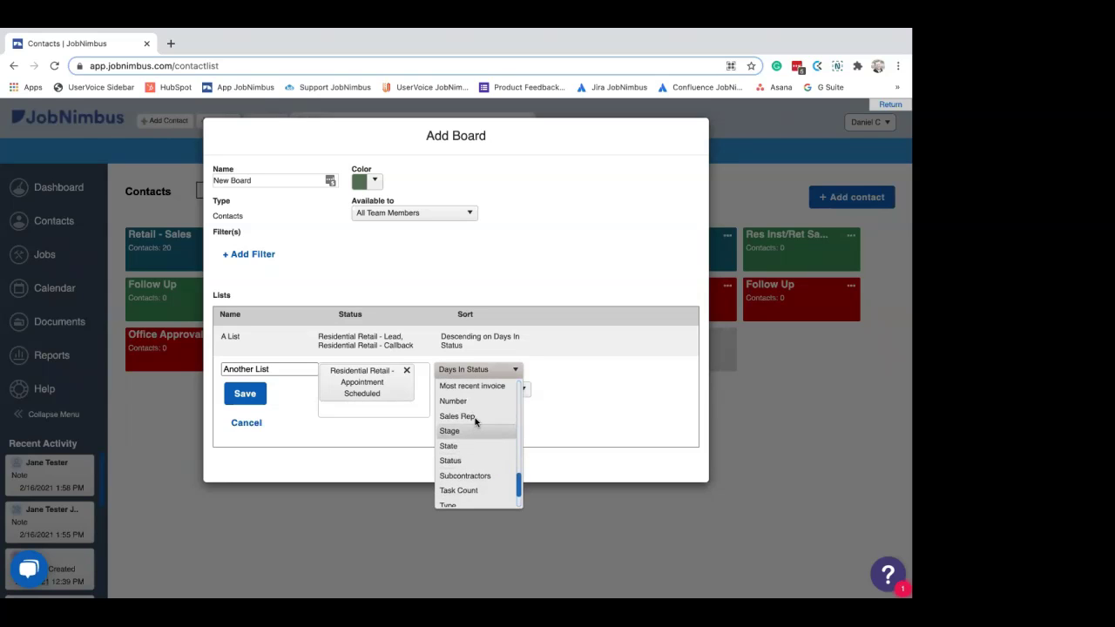
{"action": "scroll", "coordinate": [475, 407], "scroll_direction": "up", "scroll_amount": 1}
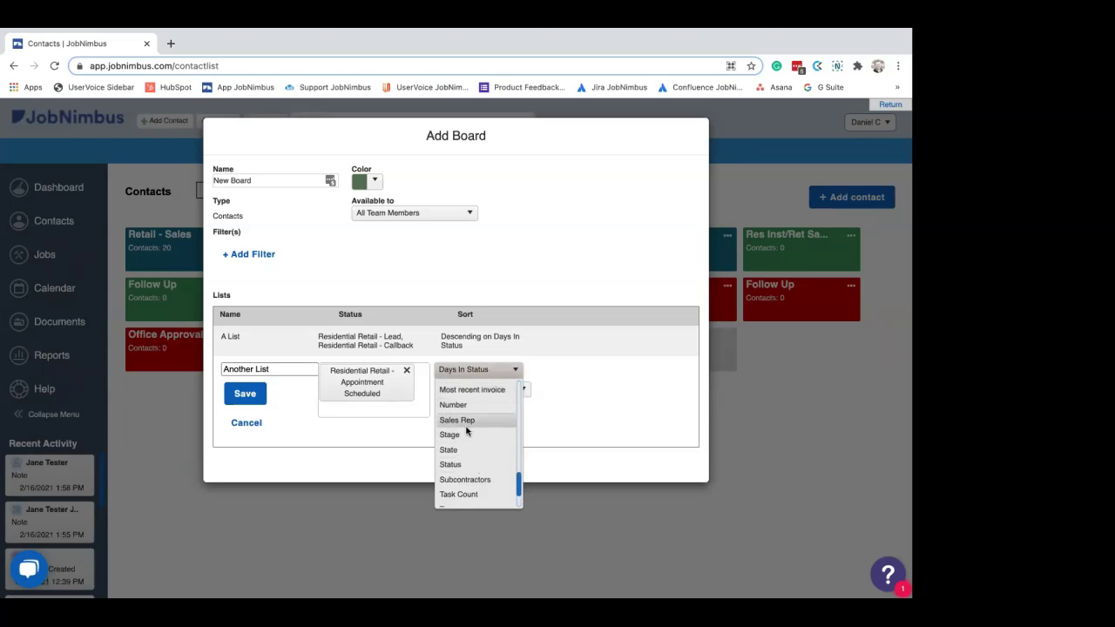
{"action": "left_click", "coordinate": [597, 427]}
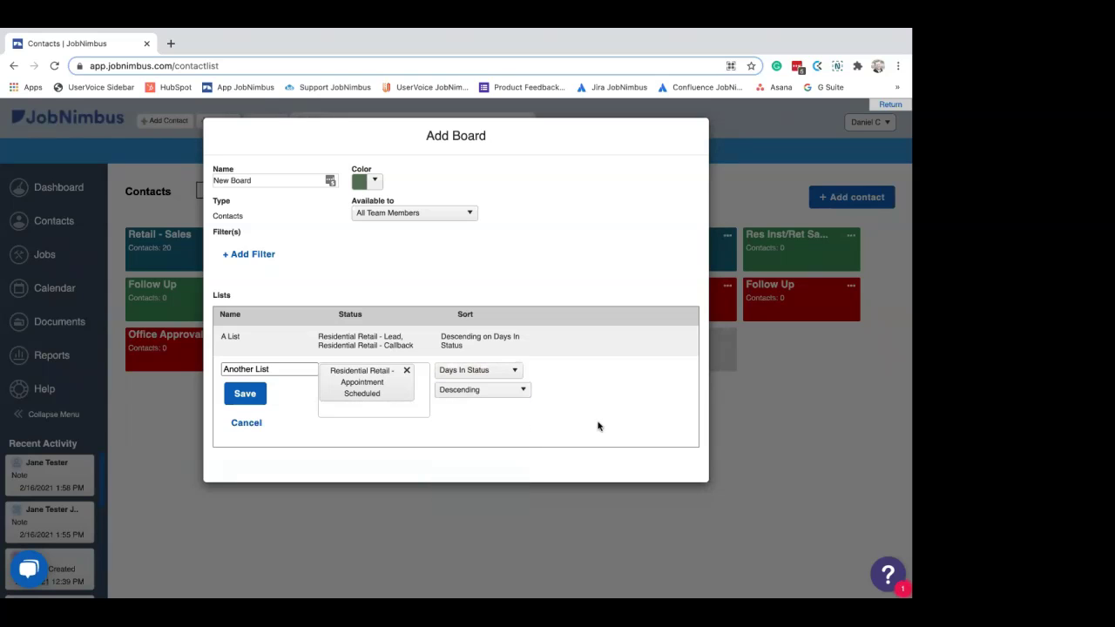
{"action": "left_click", "coordinate": [245, 394]}
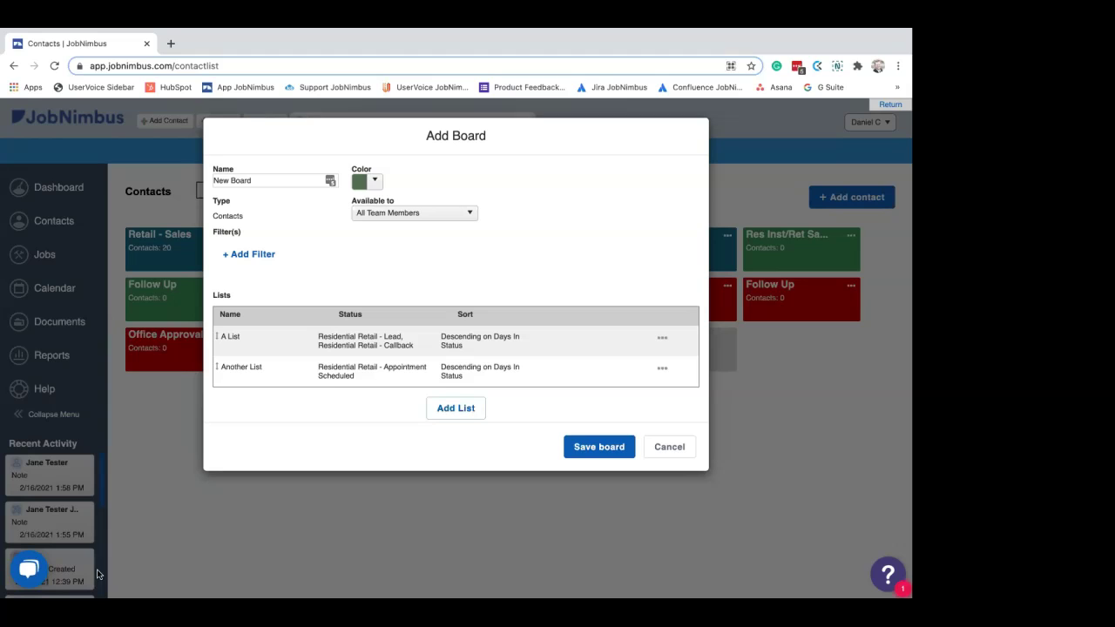
Show the board's filter options: Assigned To, Location, Sales Rep, Subcontractors, Type
{"action": "left_click", "coordinate": [254, 261]}
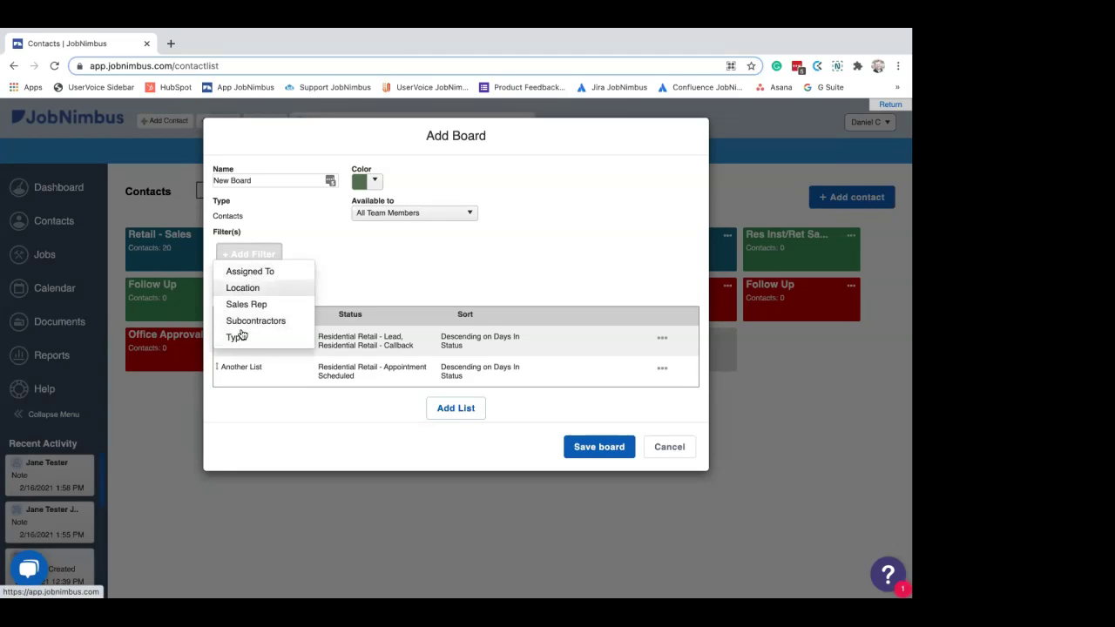
Apply an Assigned To filter excluding one chosen team member (Not Contains any of)
{"action": "left_click", "coordinate": [271, 275]}
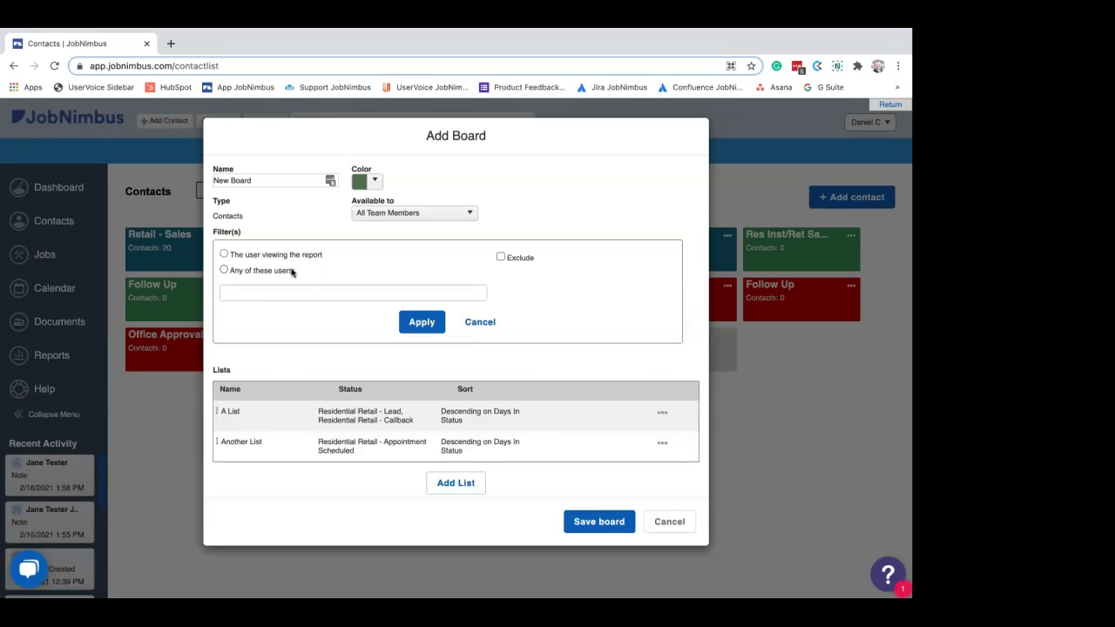
{"action": "left_click", "coordinate": [223, 254]}
{"action": "left_click", "coordinate": [222, 255]}
{"action": "left_click", "coordinate": [223, 270]}
{"action": "left_click", "coordinate": [254, 293]}
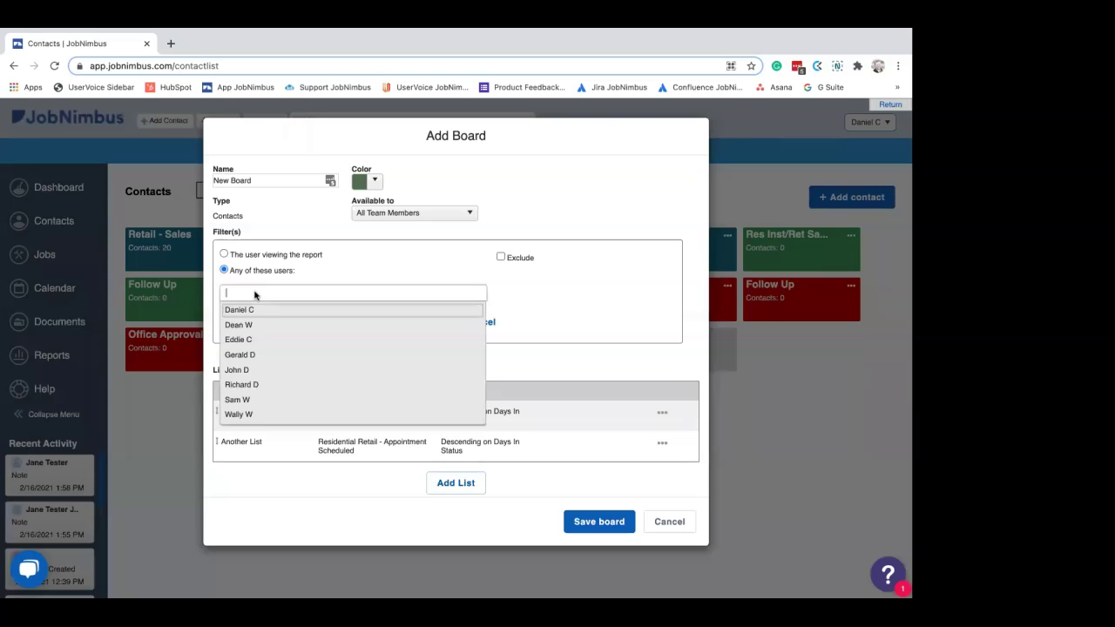
{"action": "left_click", "coordinate": [245, 355]}
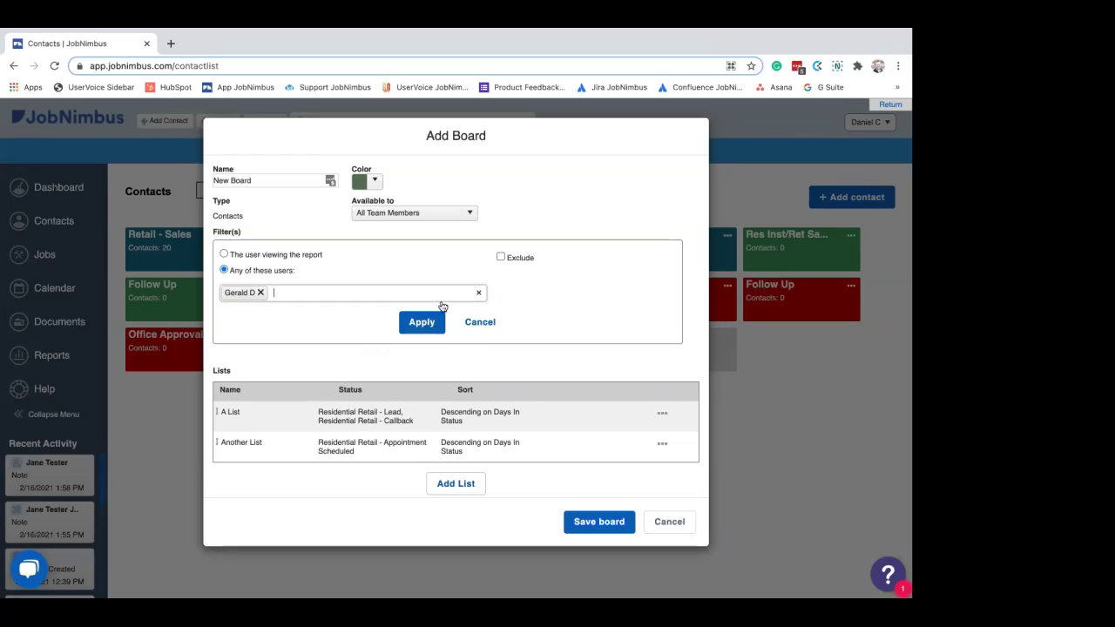
{"action": "left_click", "coordinate": [500, 258]}
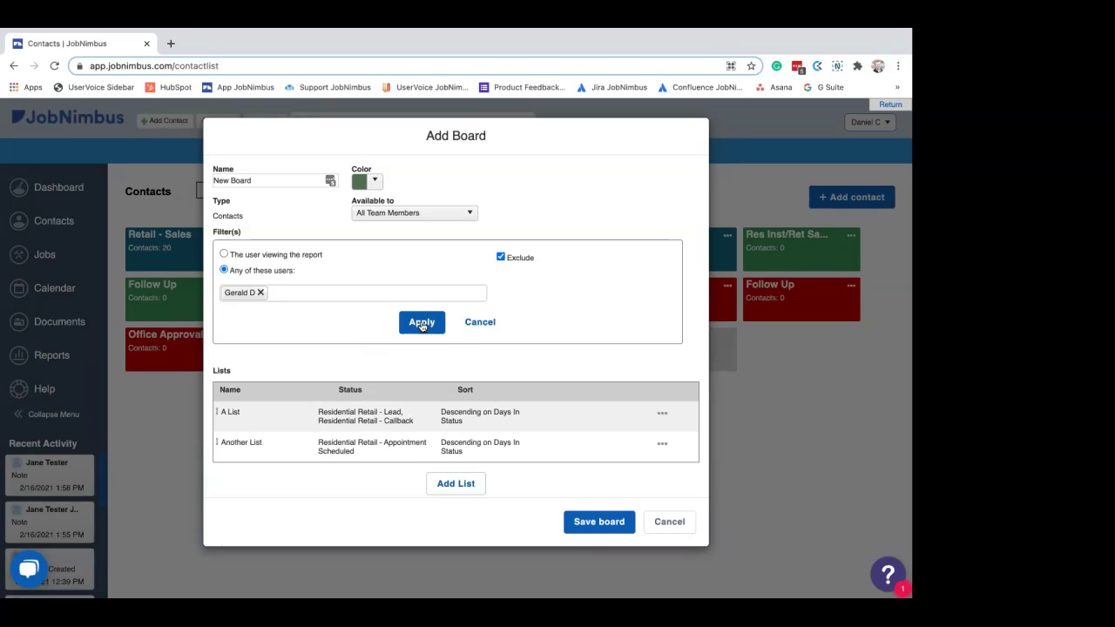
{"action": "left_click", "coordinate": [422, 324]}
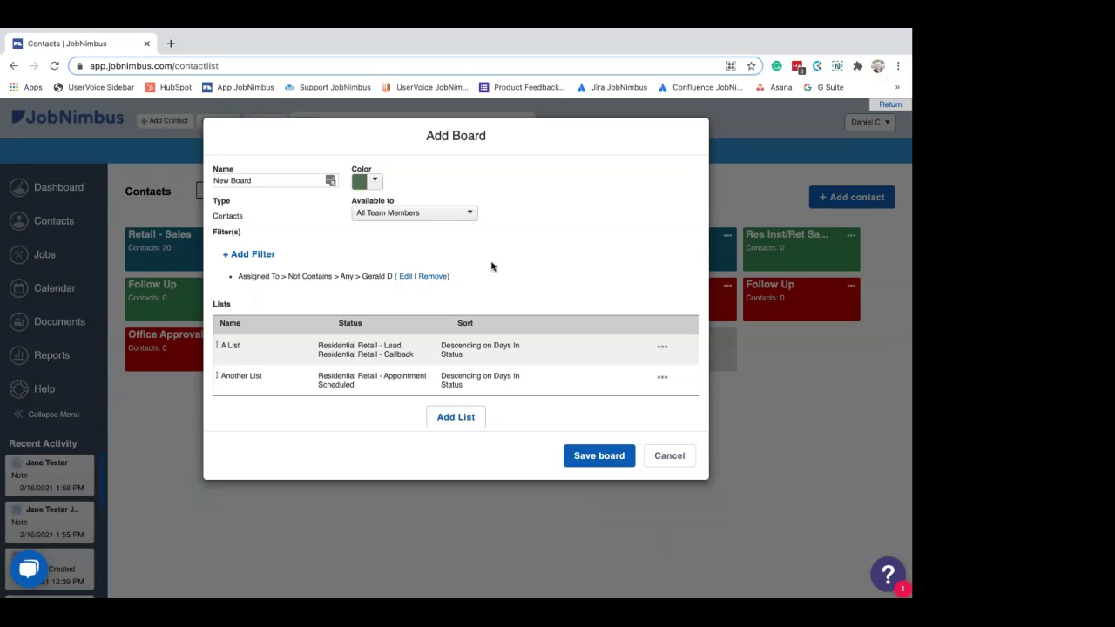
Save the green New Board so it joins the contact boards showing 15 contacts
{"action": "left_click", "coordinate": [599, 459]}
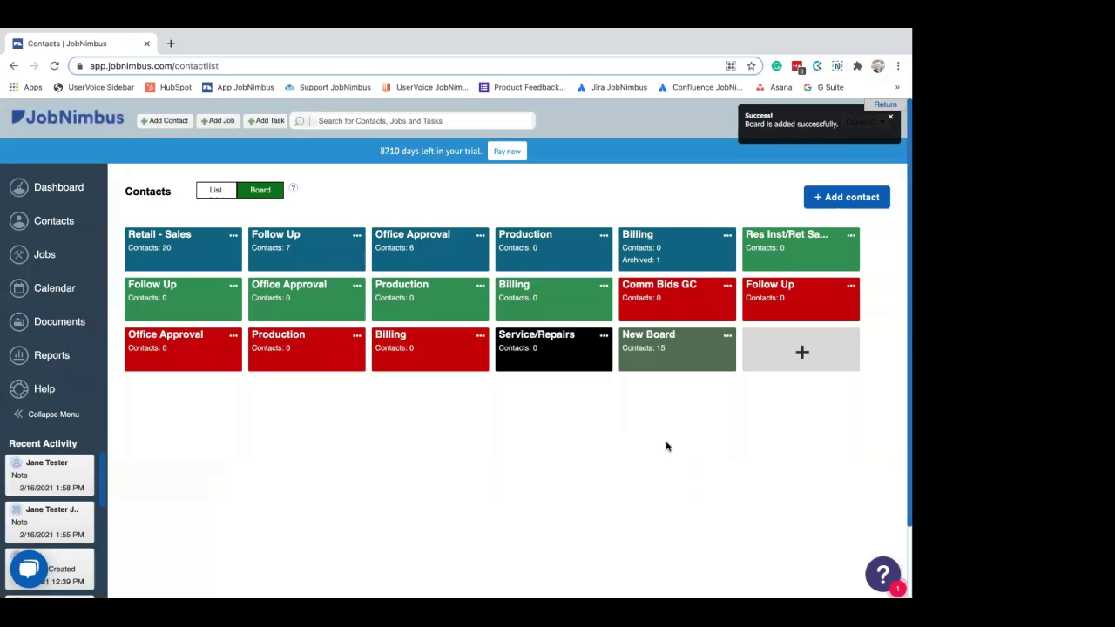